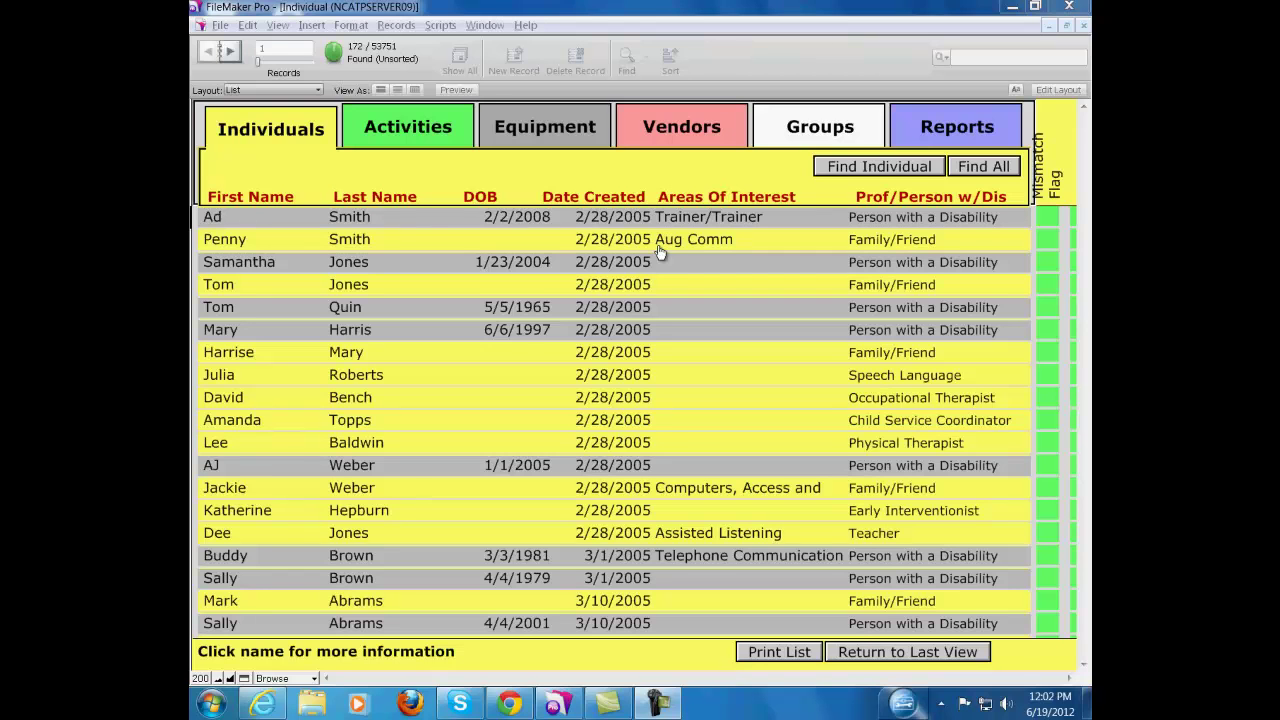
Open the top individual's detail record and choose Create Individual in the Function Menu
click(576, 228)
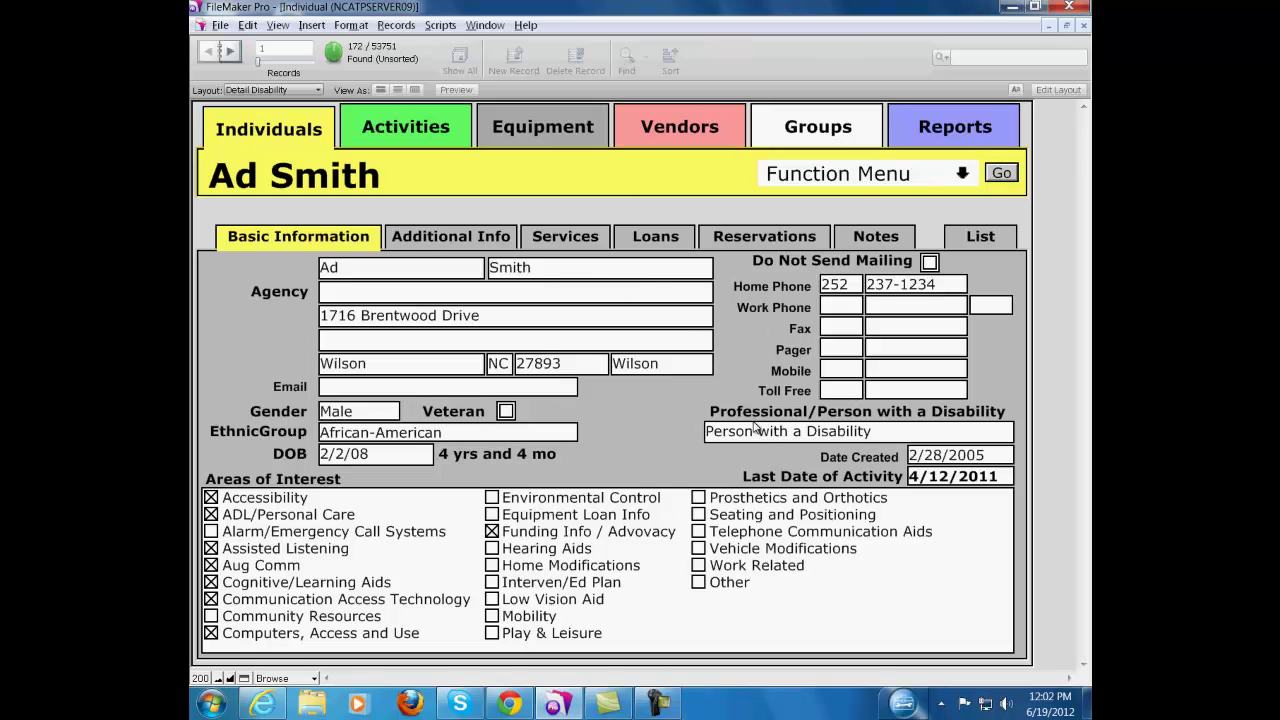
click(939, 178)
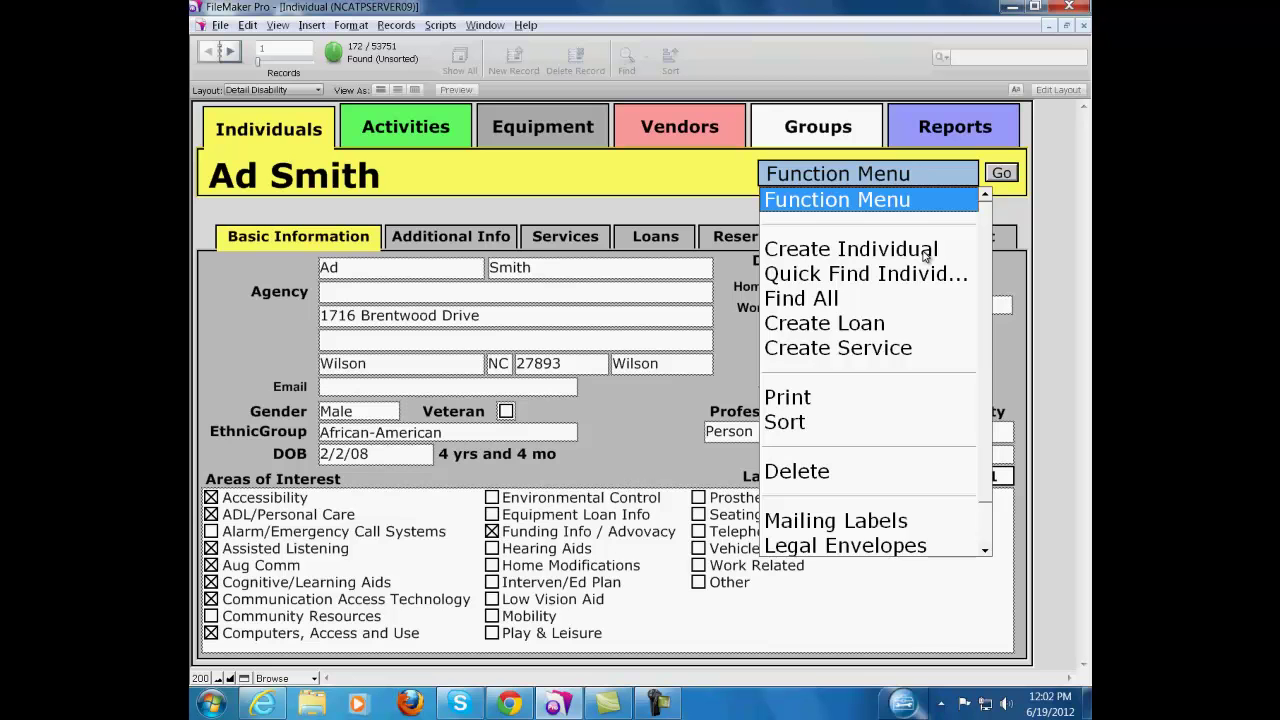
click(925, 257)
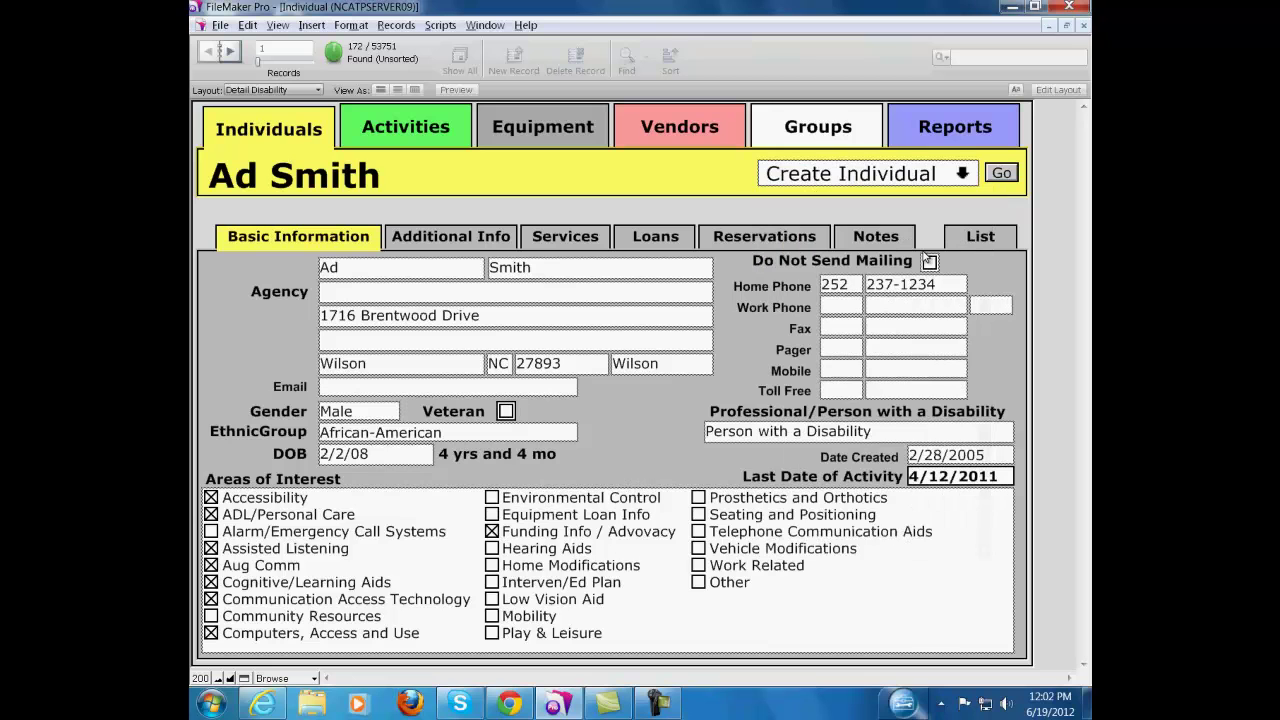
Run the Create Individual function to bring up a blank new-person form
click(1013, 174)
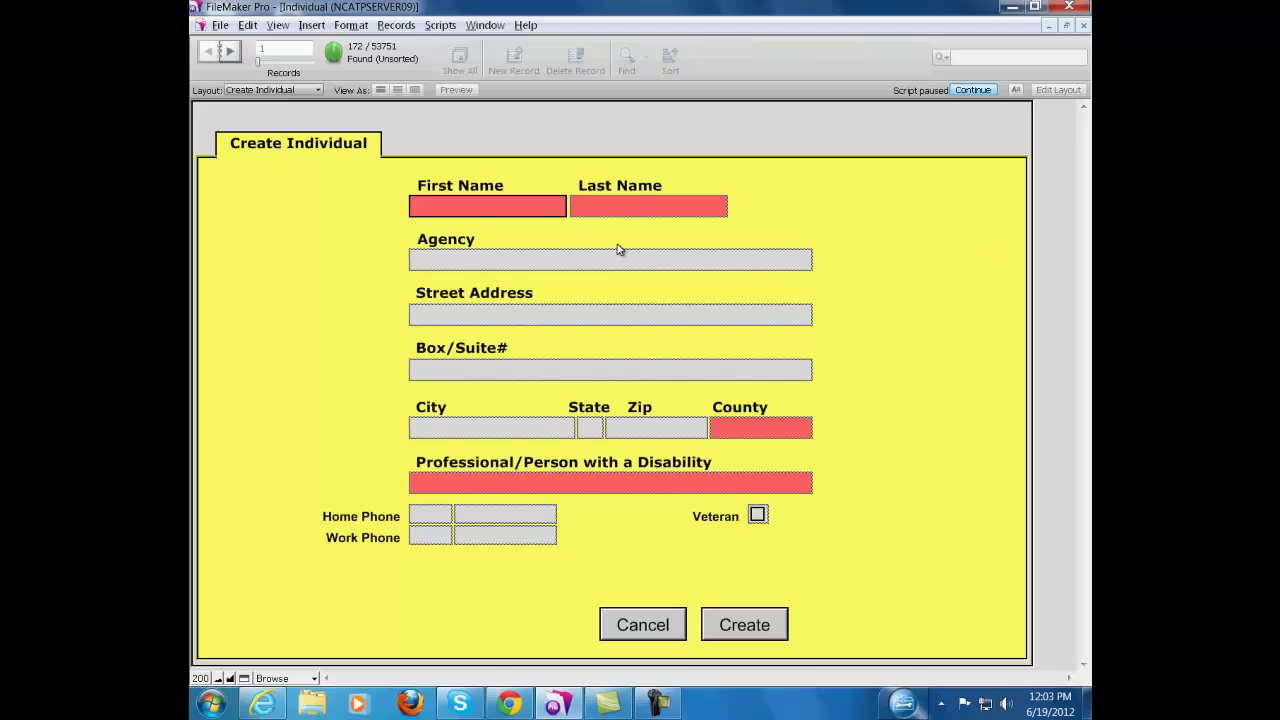
Enter the new person's first and last name and ABC Agency as the agency
key(Tab)
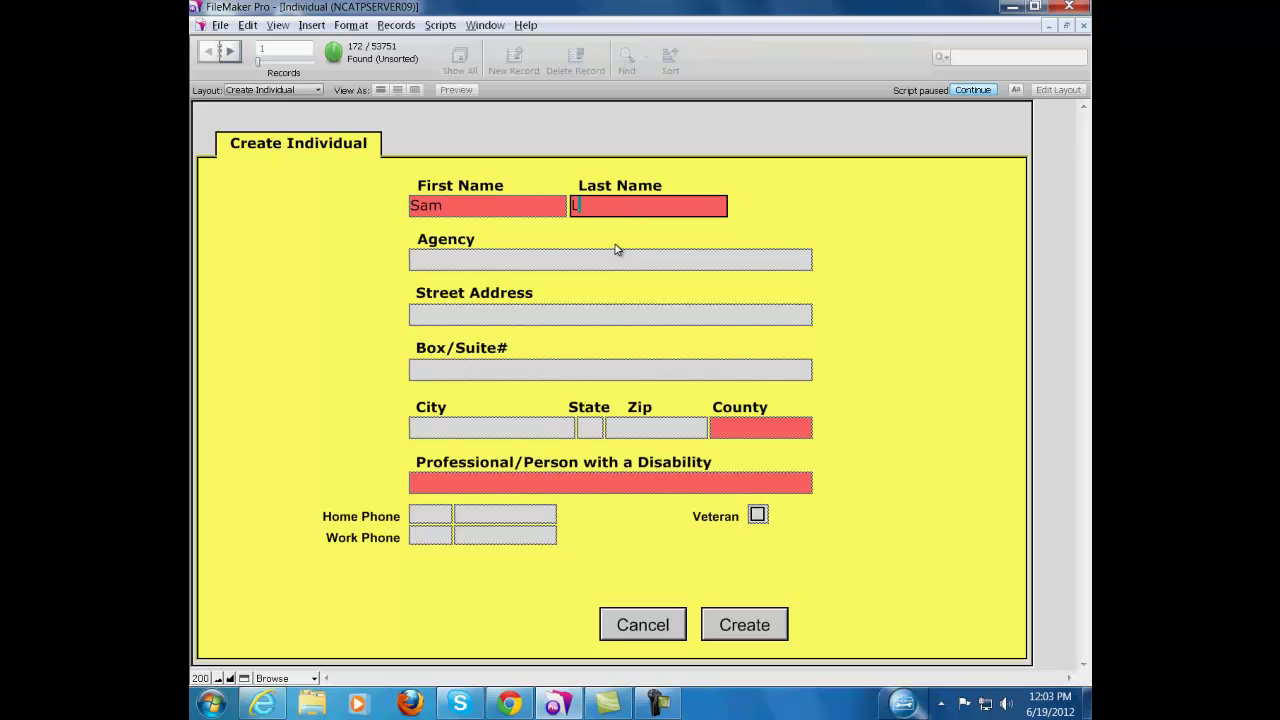
key(Tab)
text(A)
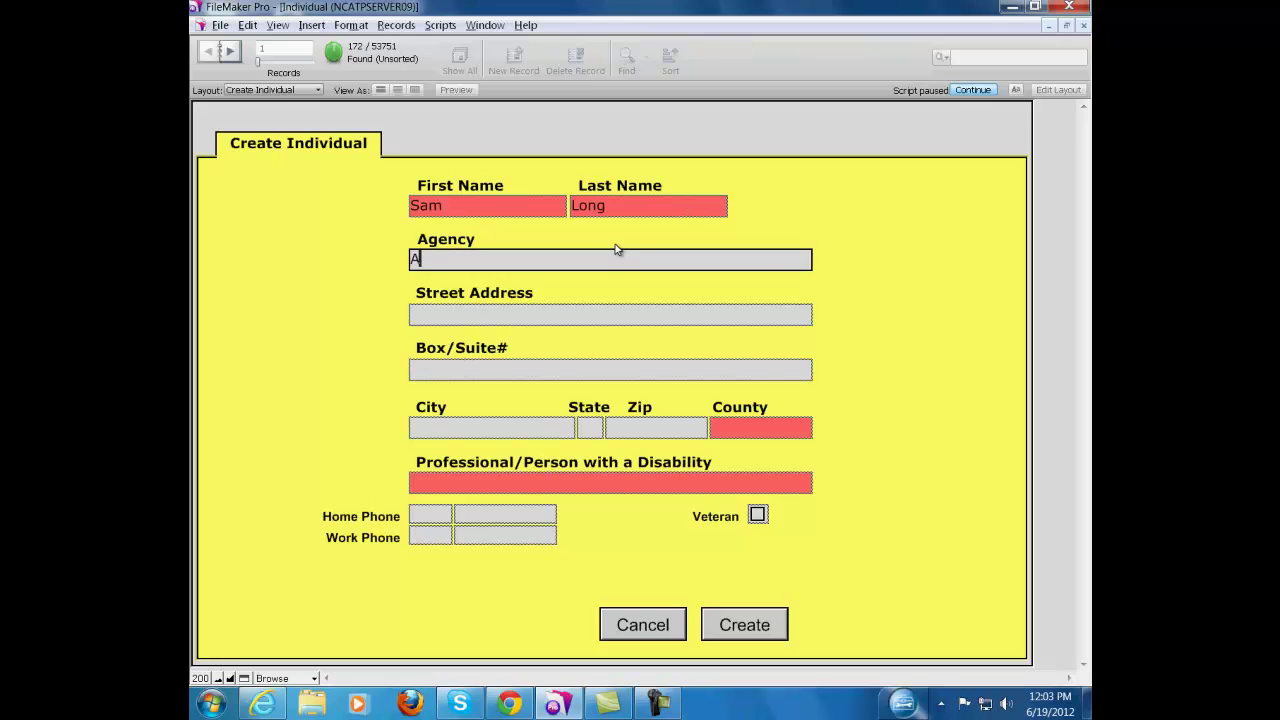
text(BC Agency)
Enter the street address, suite number and zip code so city, state and county auto-fill
key(Tab)
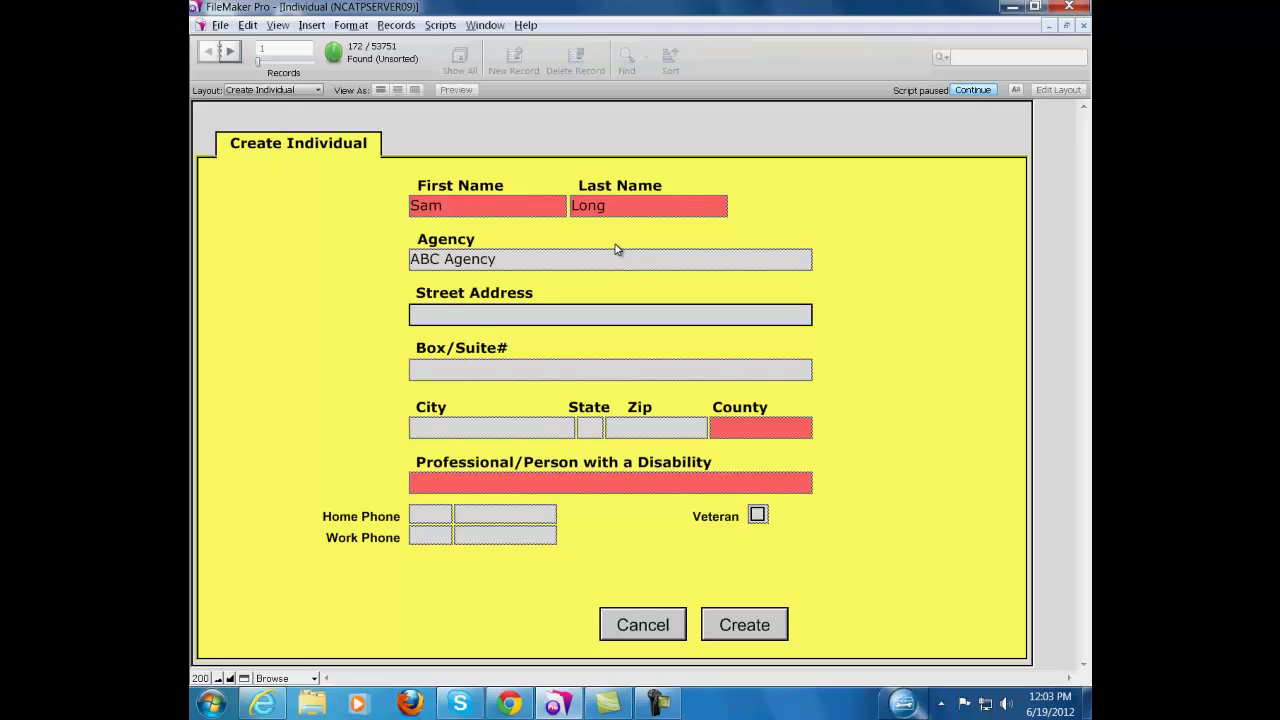
key(Tab)
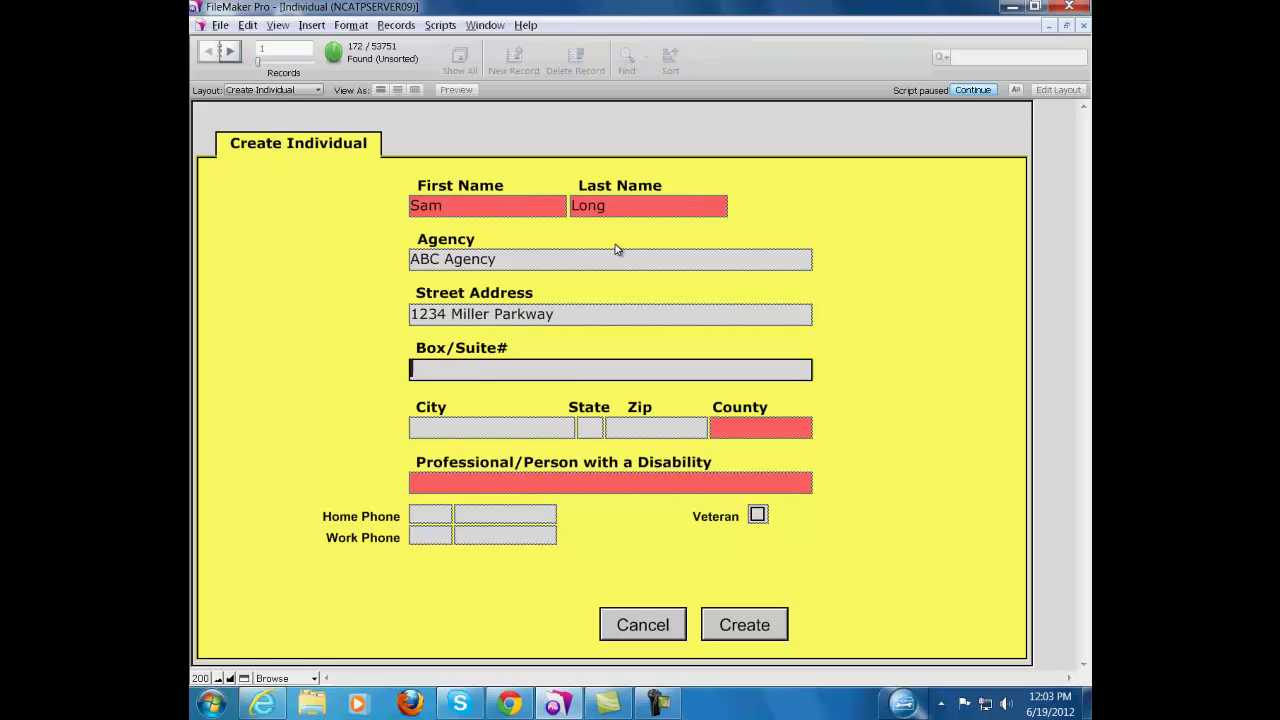
key(Tab)
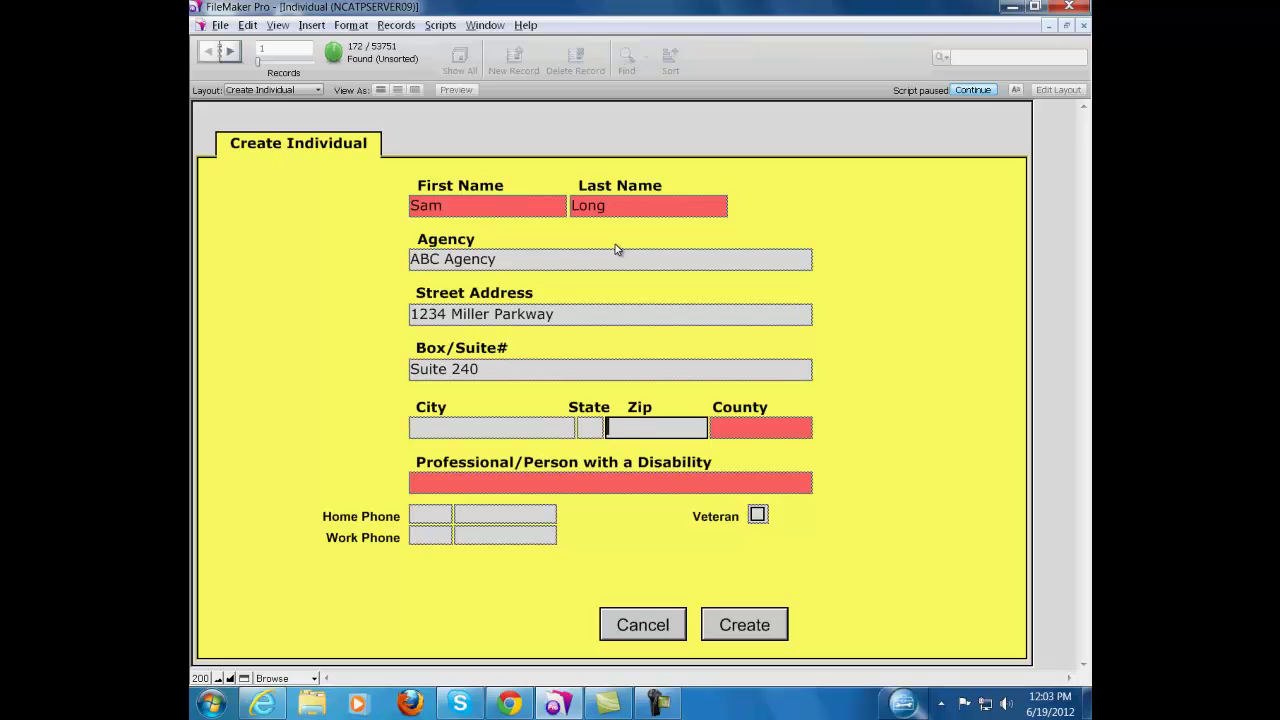
click(771, 449)
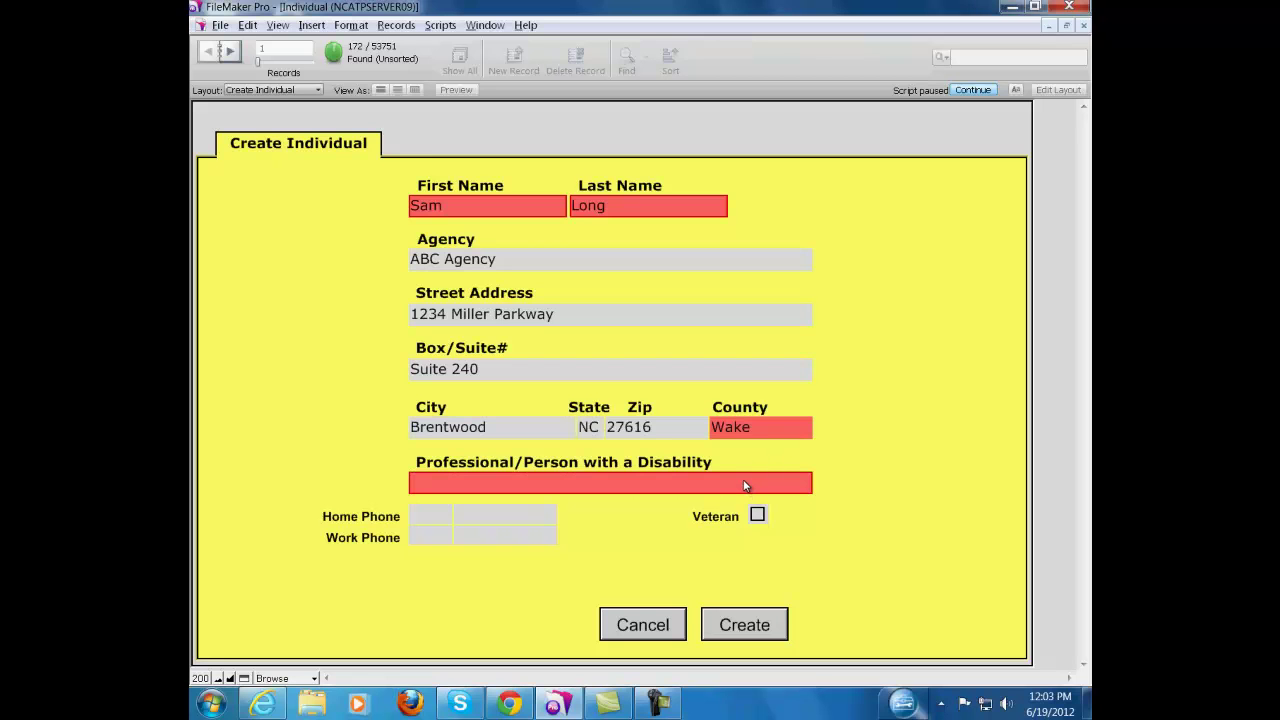
Set the role to Medical Staff and enter the work phone's area code and number
click(744, 484)
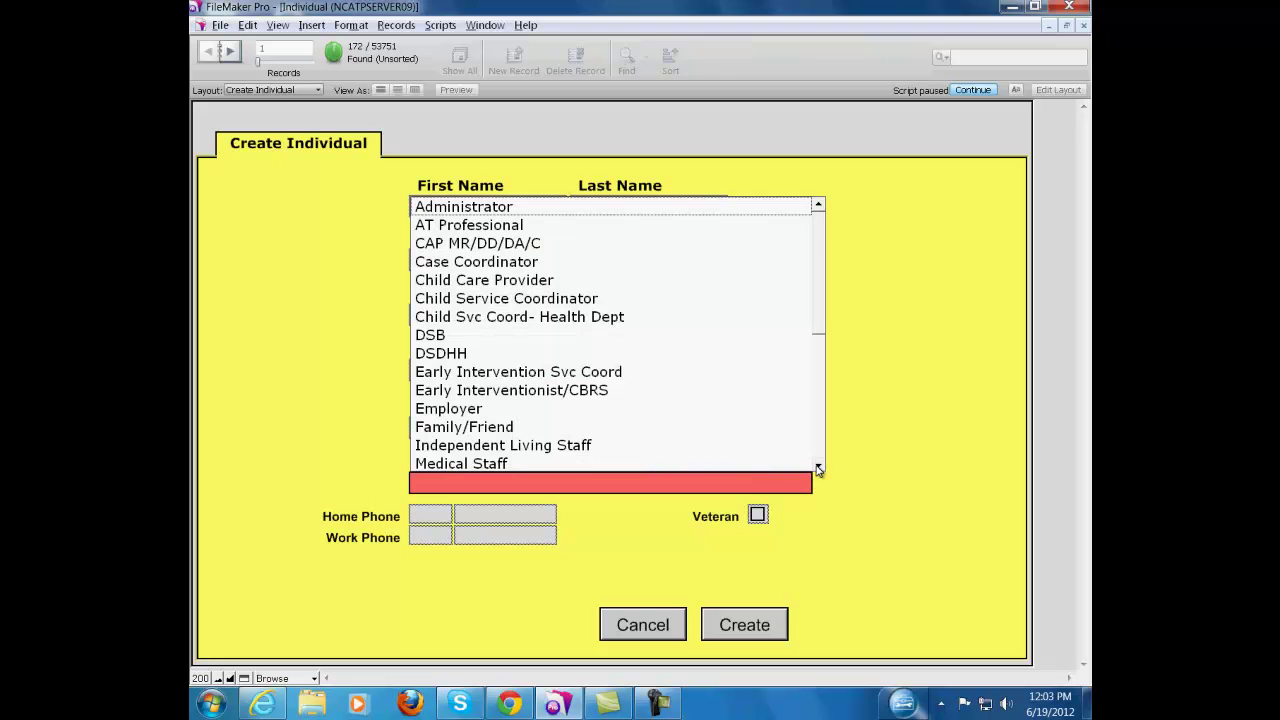
click(514, 463)
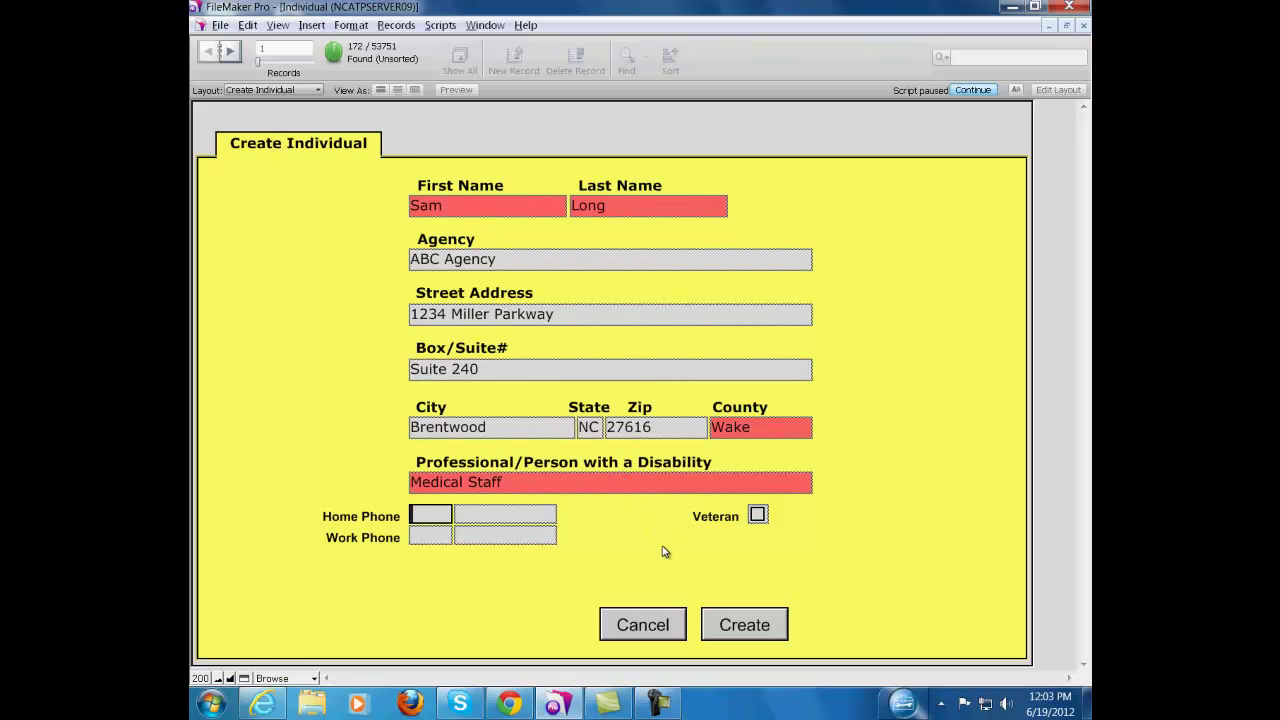
click(435, 539)
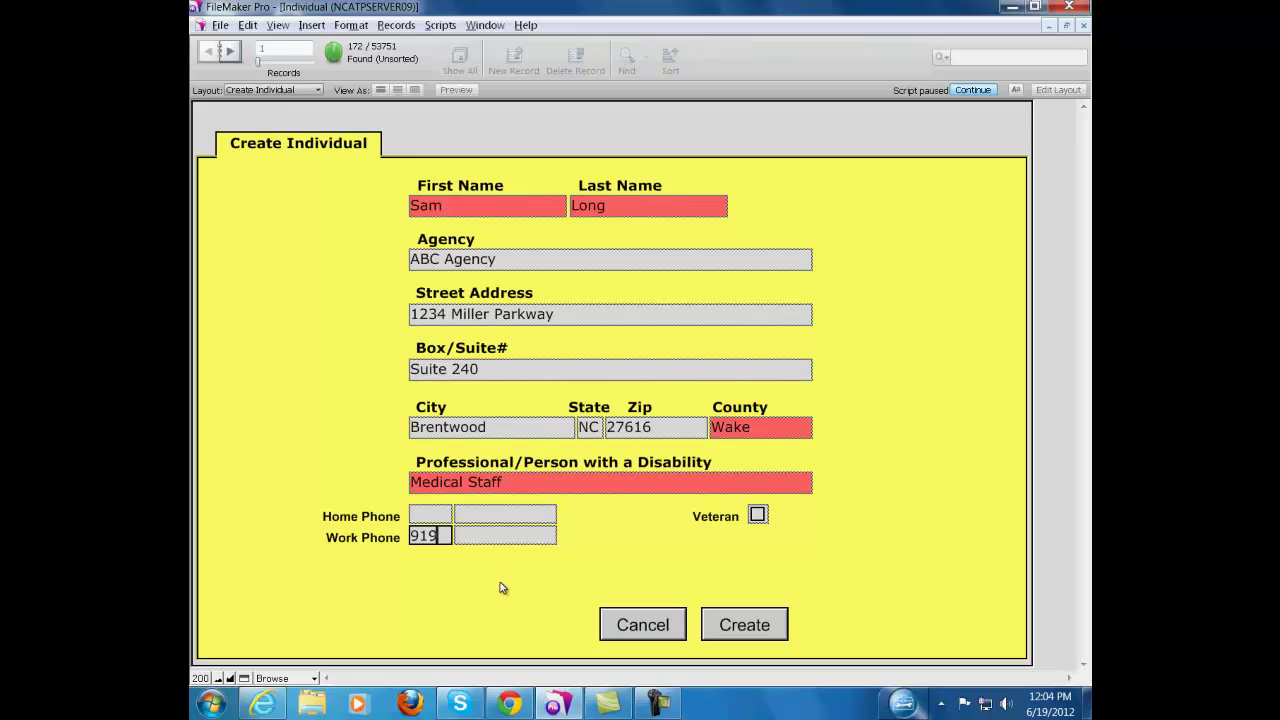
click(497, 534)
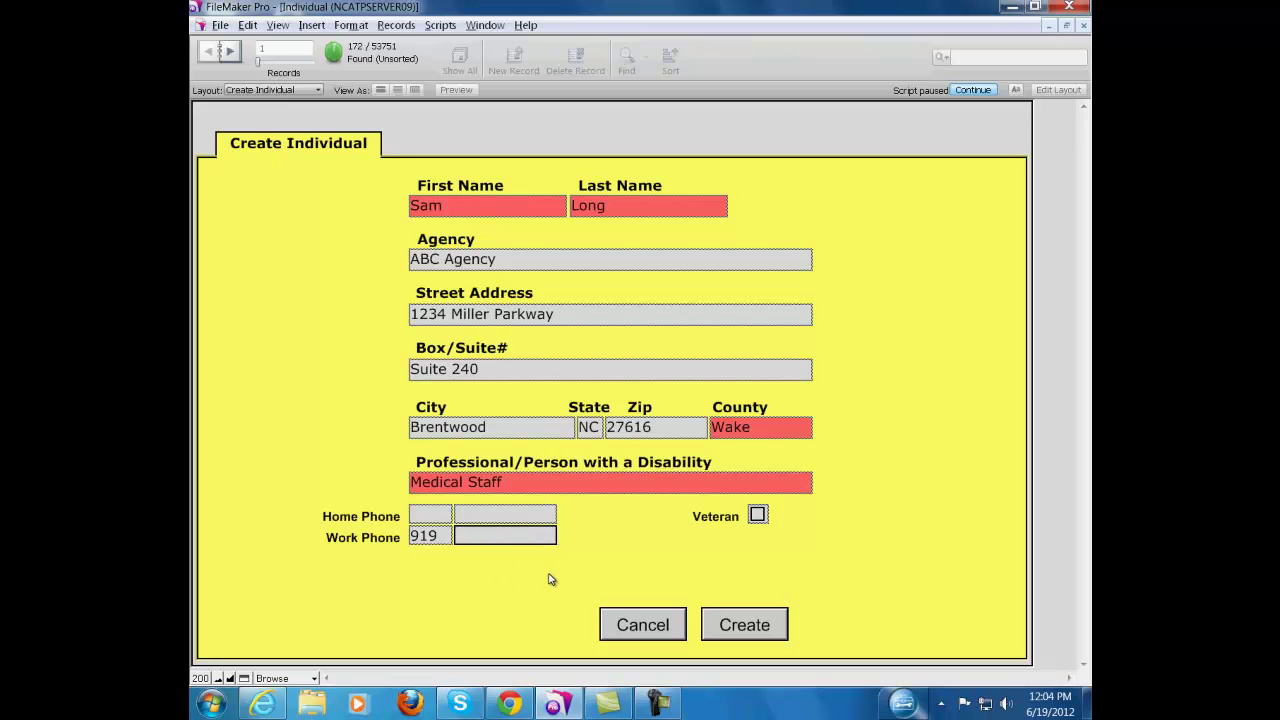
Save the new record, add the person's e-mail address, and tick Computers, Access and Use
click(757, 627)
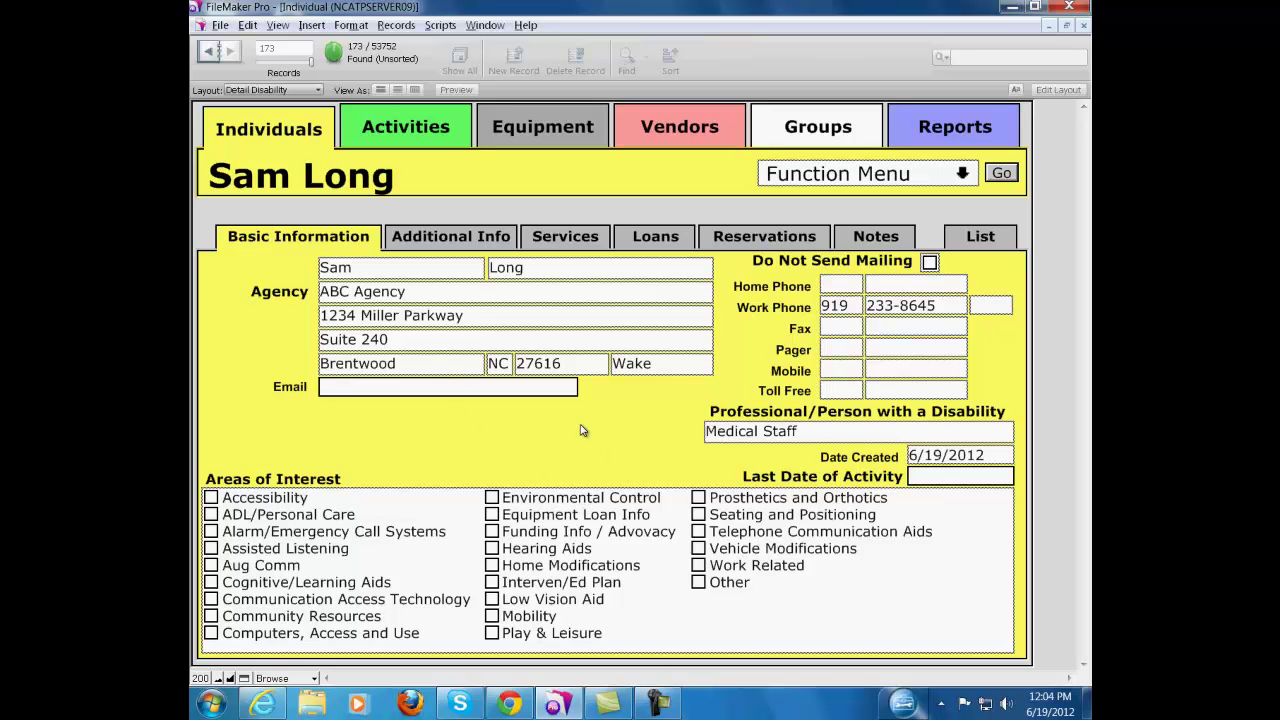
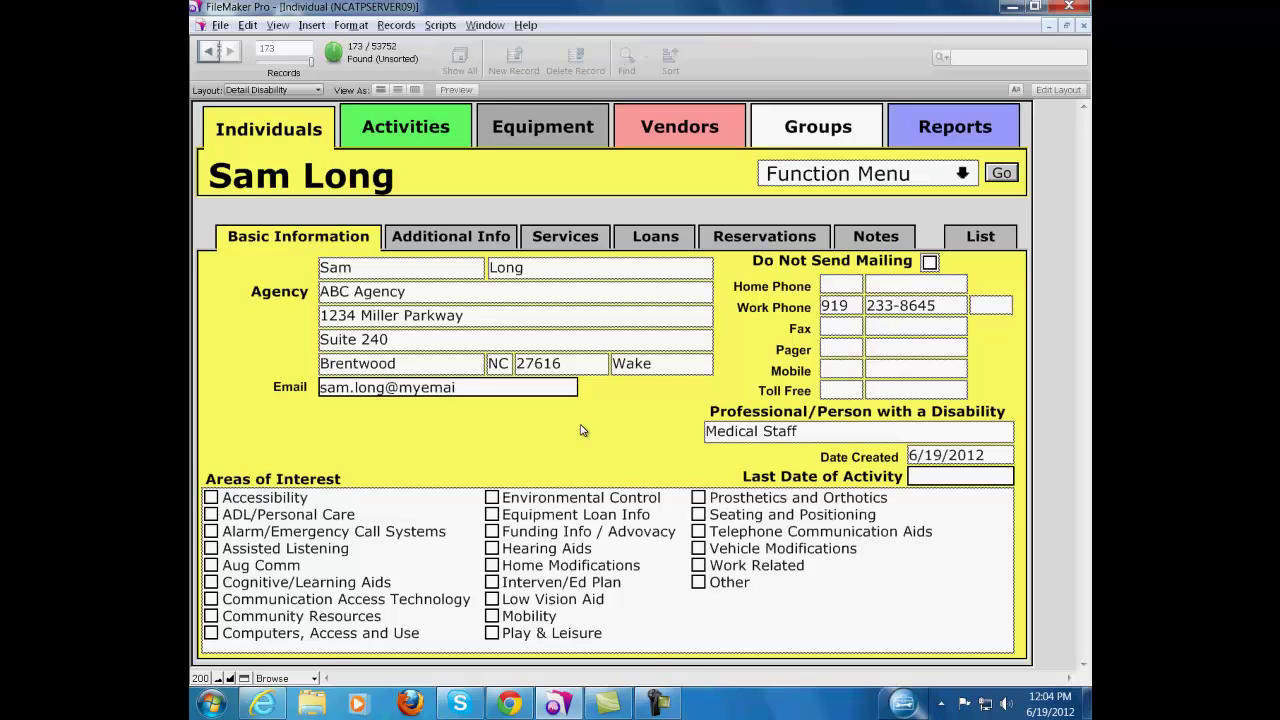
click(211, 634)
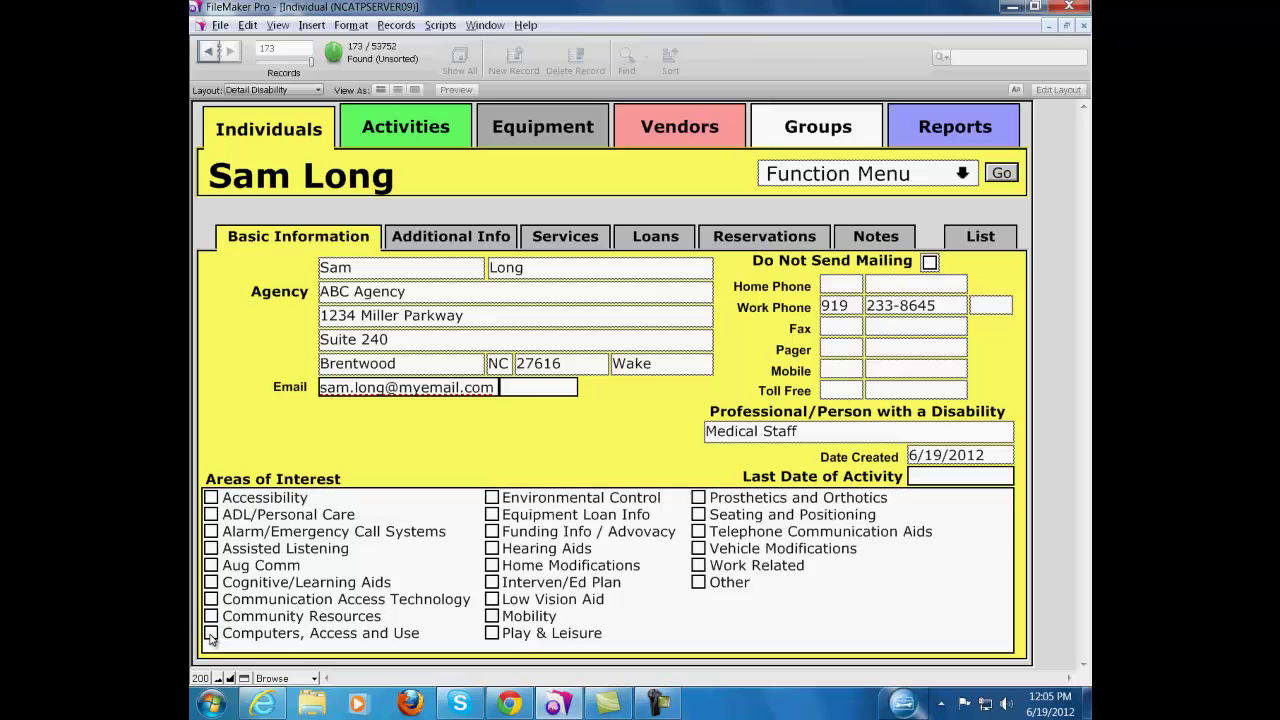
On Additional Info, select Private Therapist as referral source, then return to Basic Information
click(477, 249)
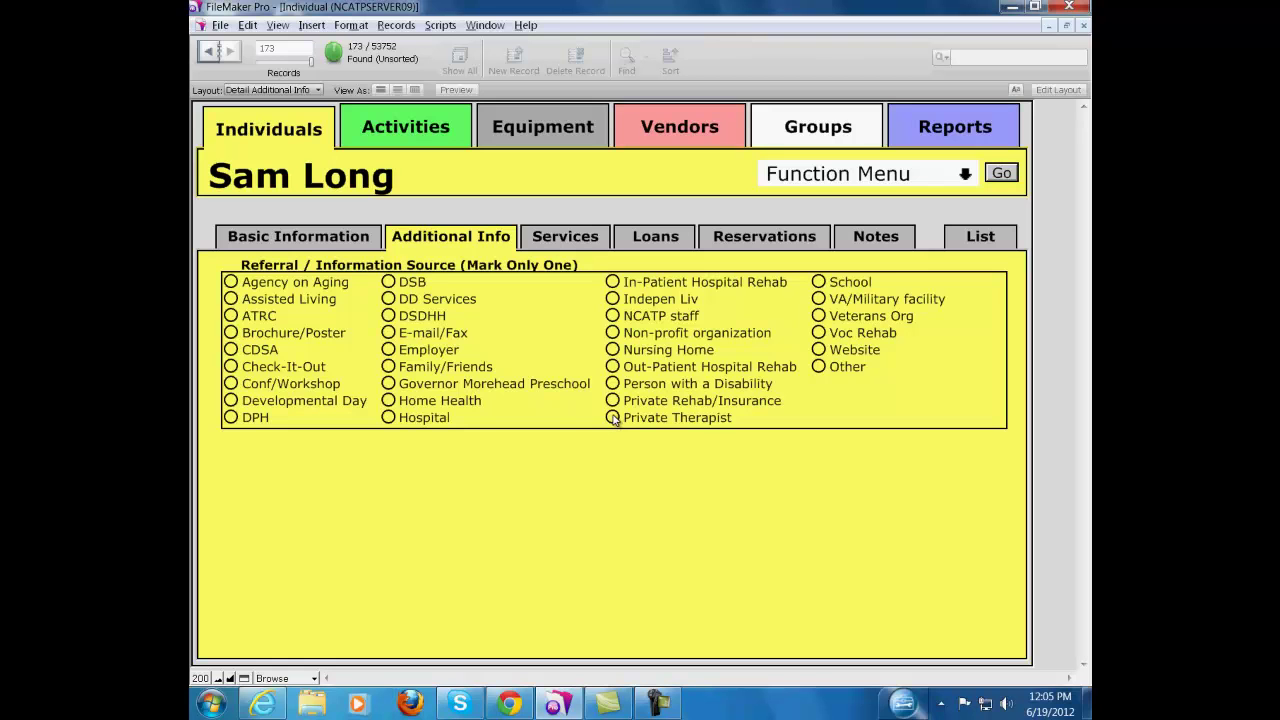
click(613, 418)
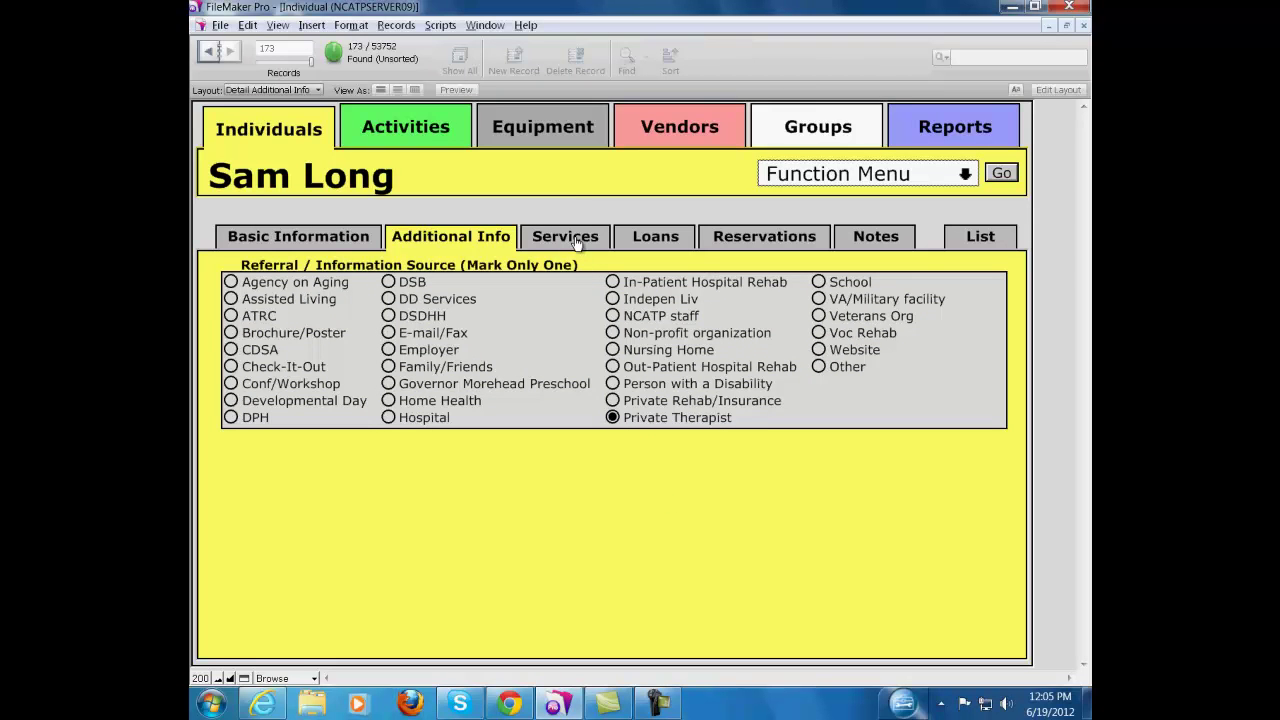
click(352, 238)
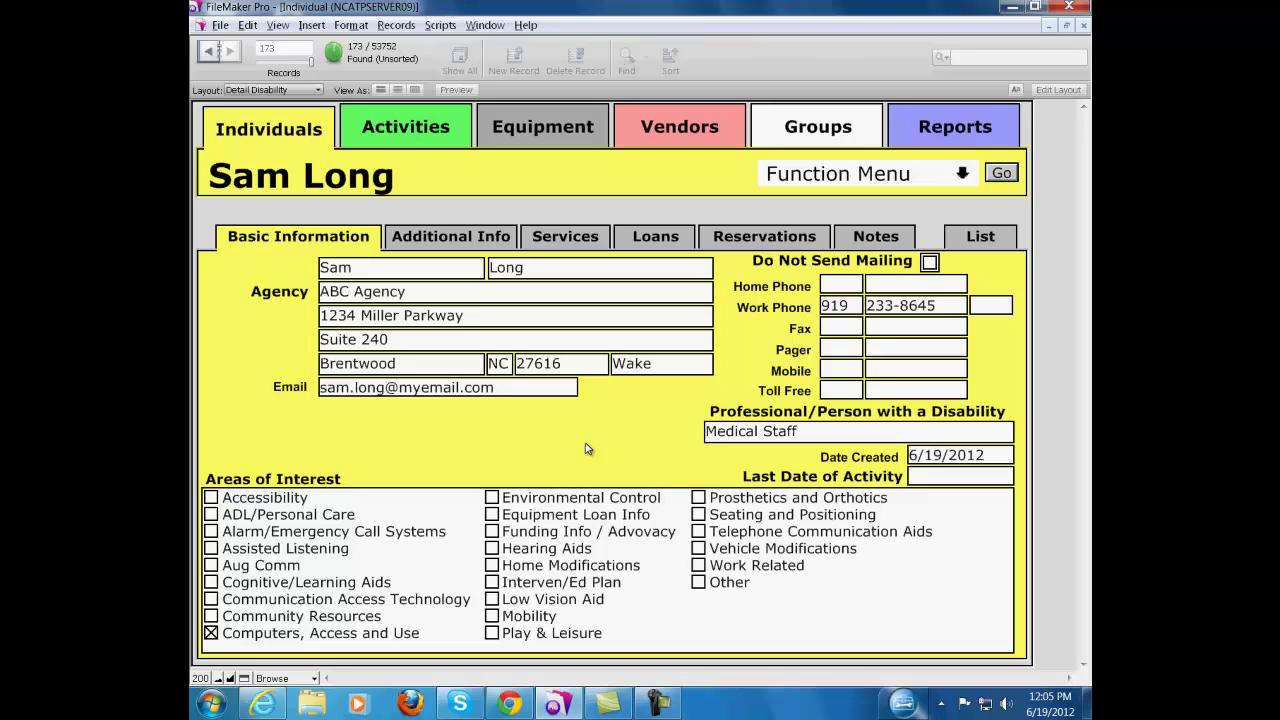
Set the profession to Person with a Disability
click(806, 434)
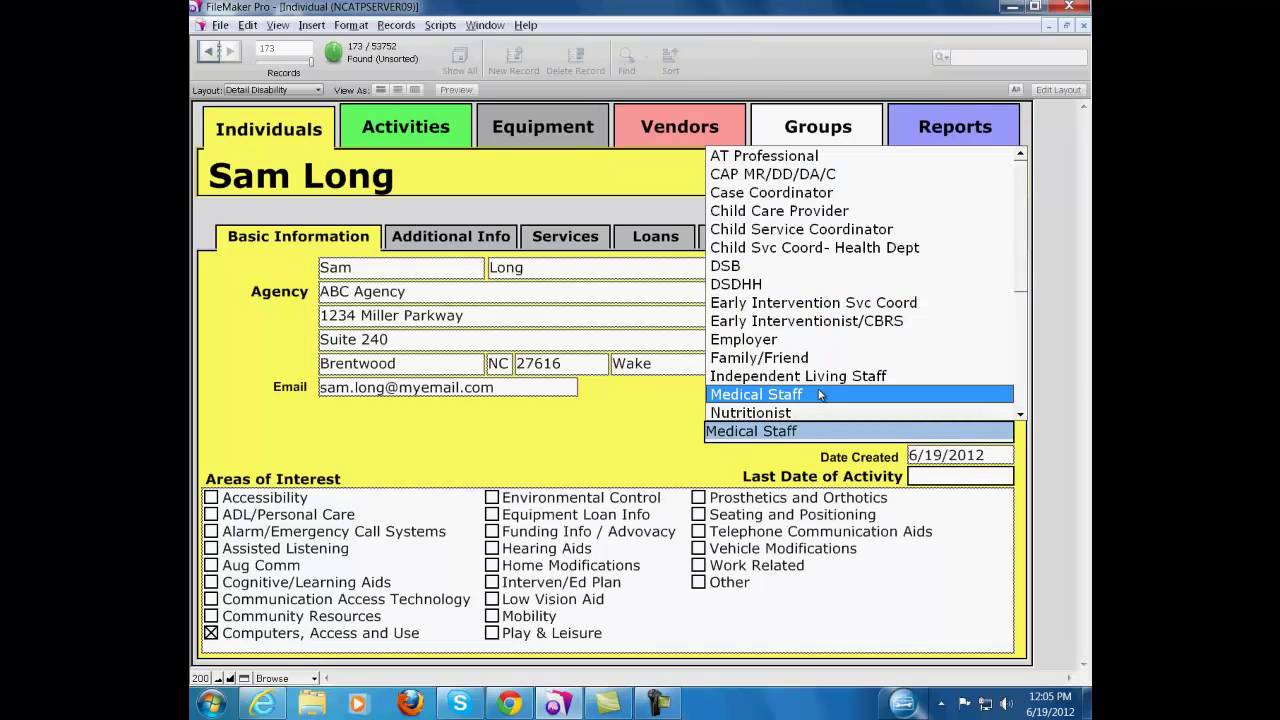
click(1021, 414)
click(1022, 416)
click(1022, 416)
click(1022, 416)
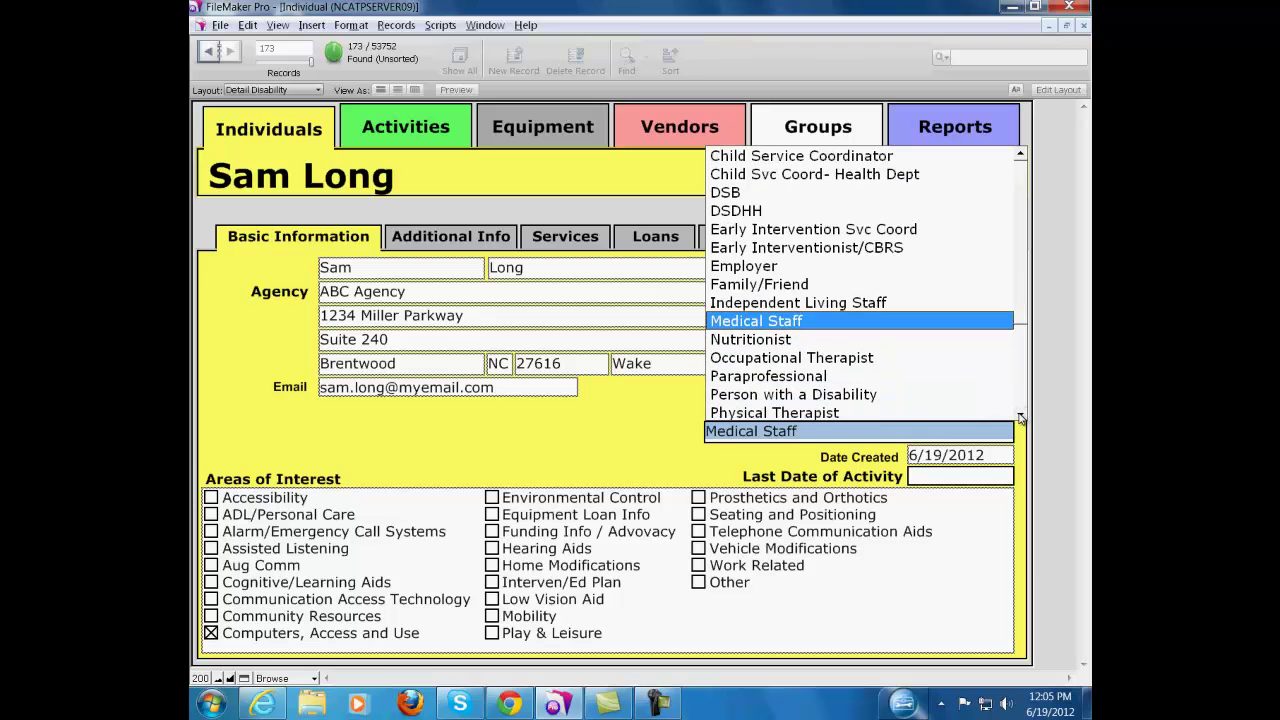
click(818, 396)
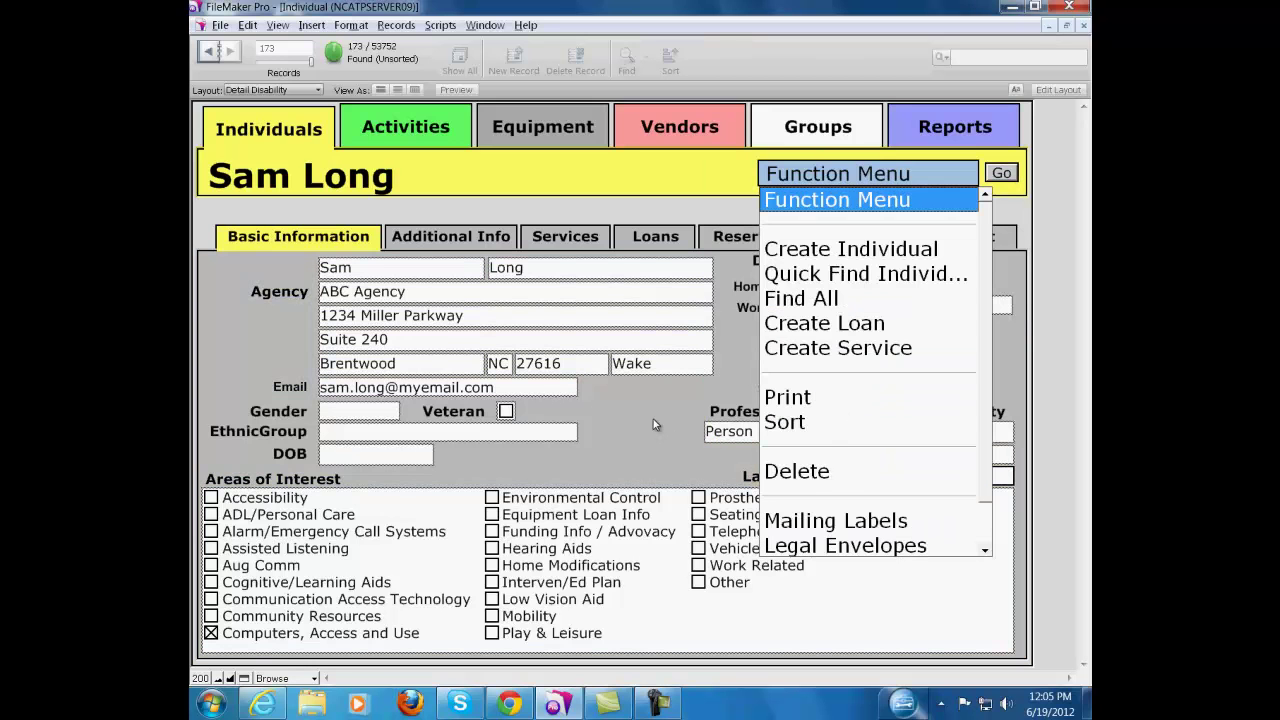
Set gender to Male and ethnic group to Middle Eastern
click(386, 412)
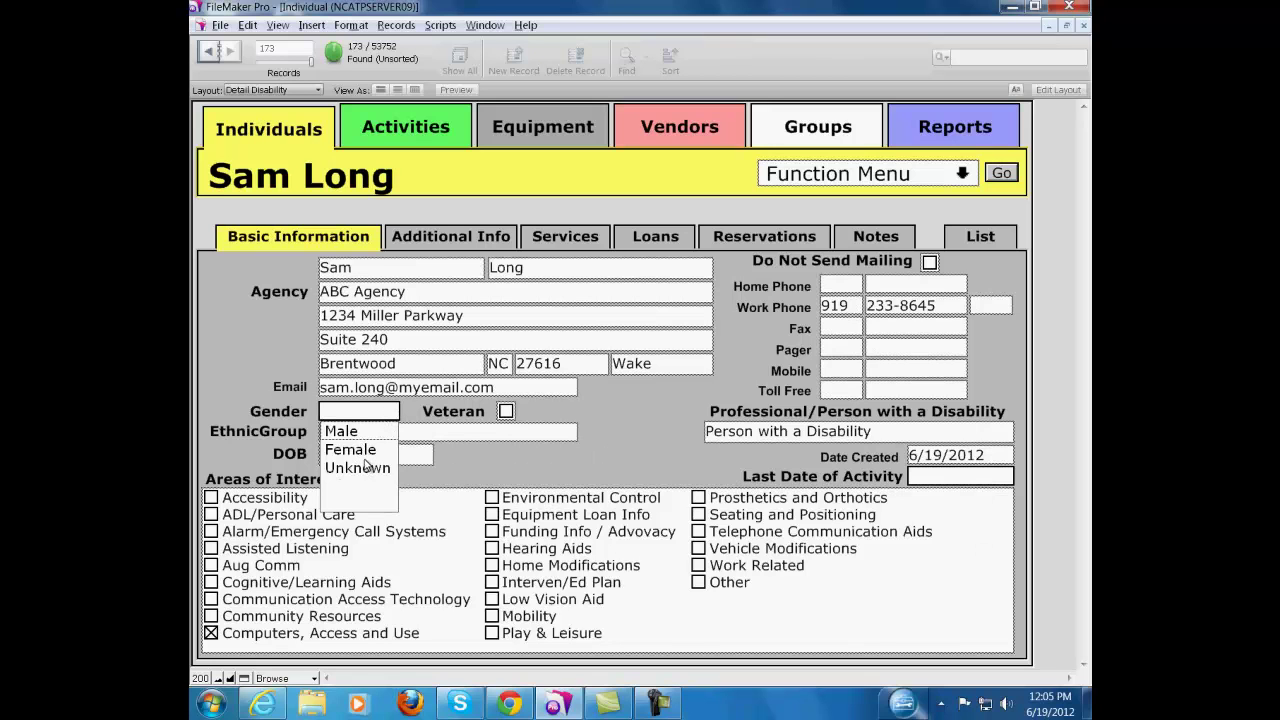
click(348, 431)
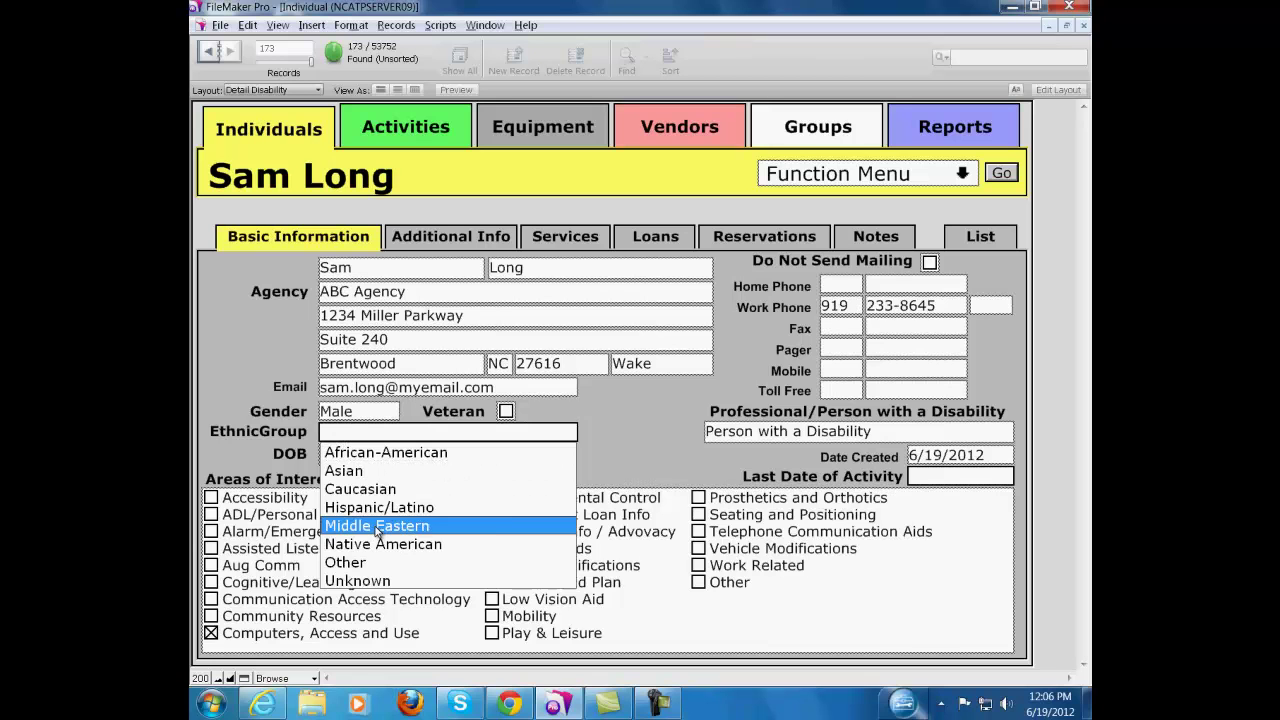
click(377, 529)
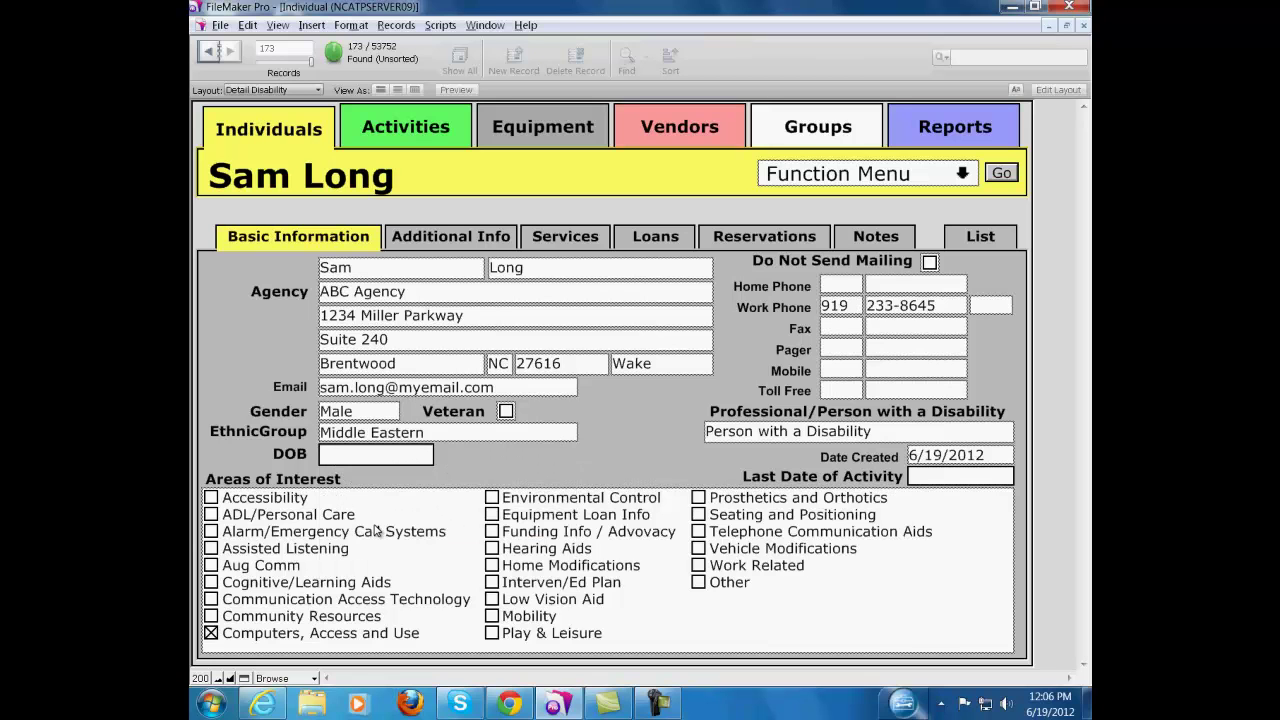
click(497, 238)
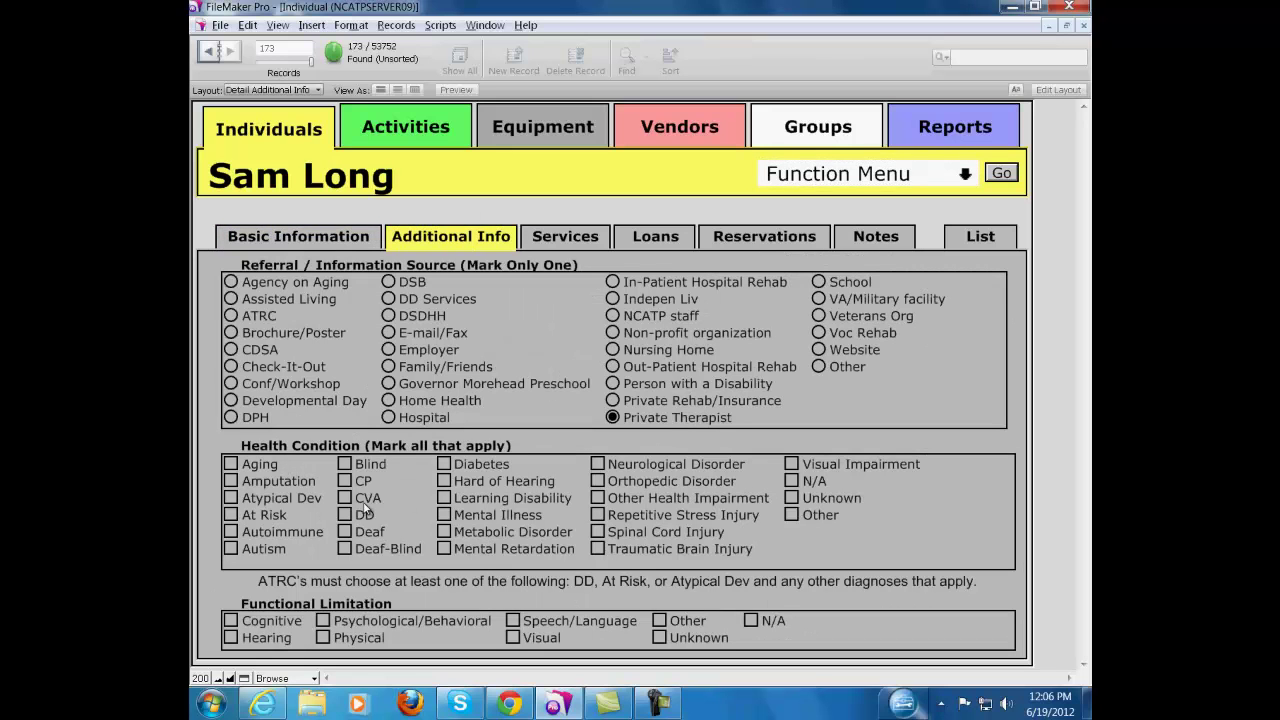
Tick Deaf-Blind as a health condition and Hearing as a functional limitation, then return to Basic Information
click(345, 548)
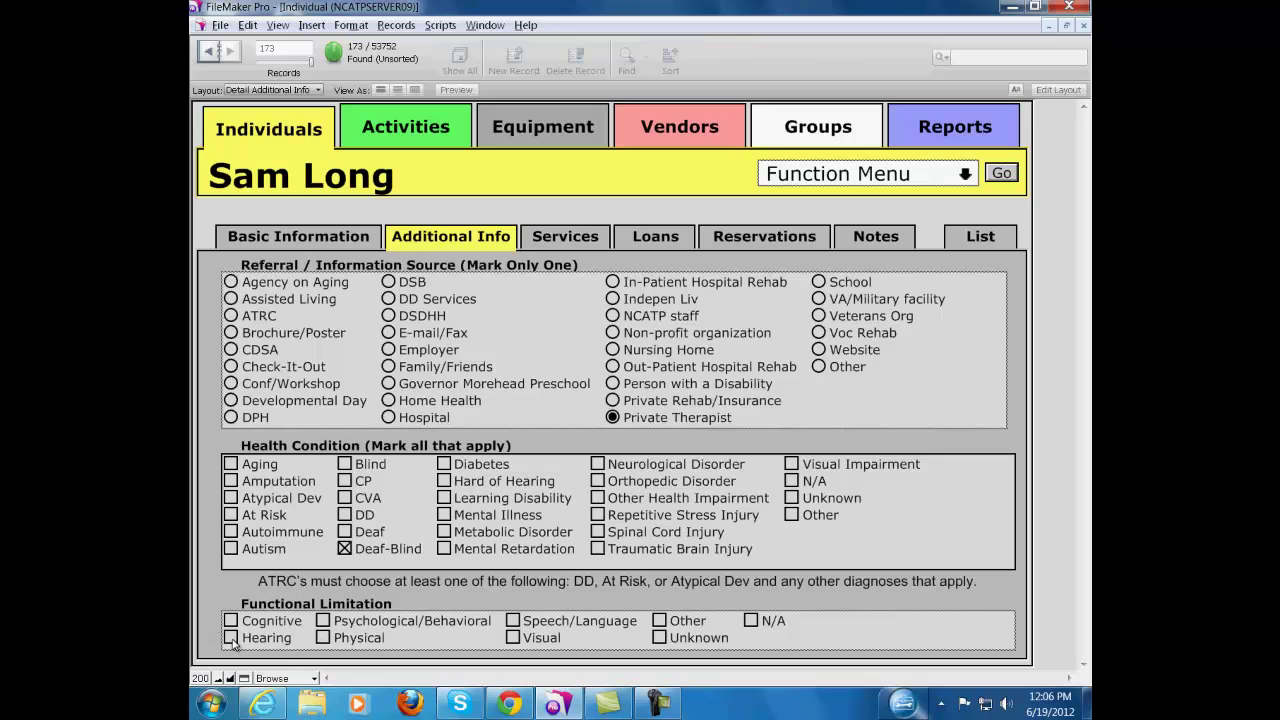
click(231, 638)
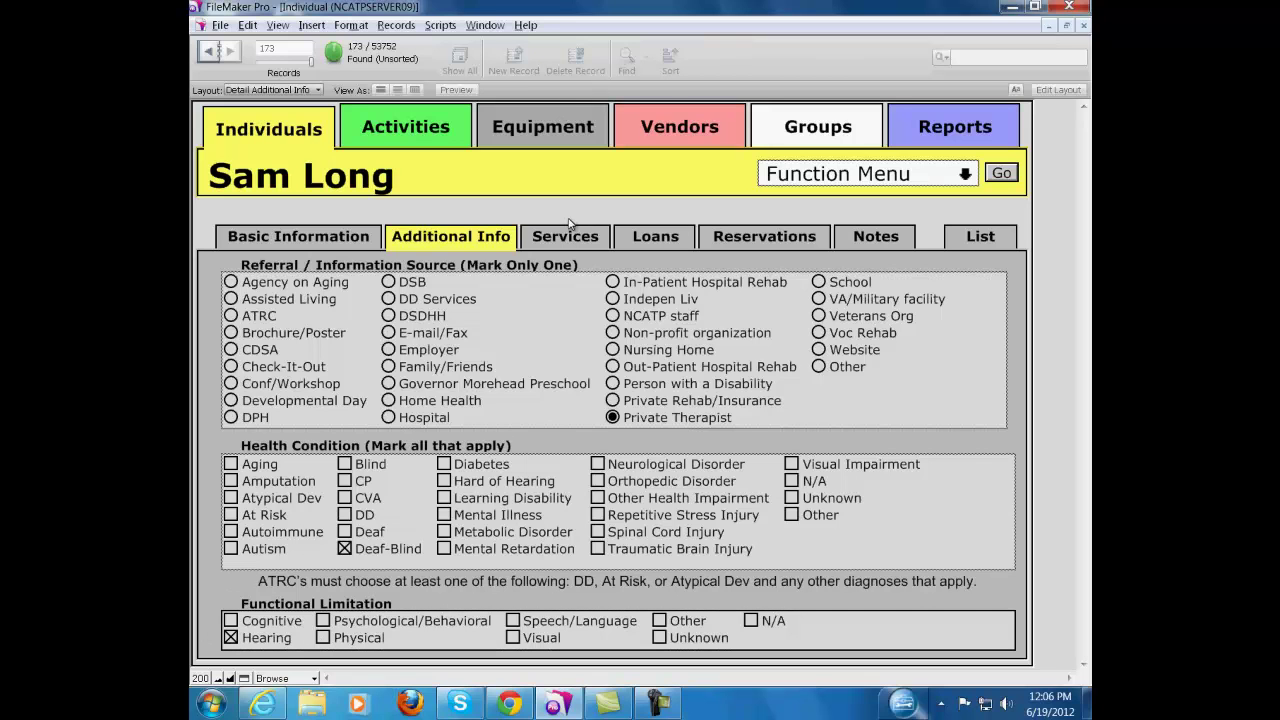
click(355, 245)
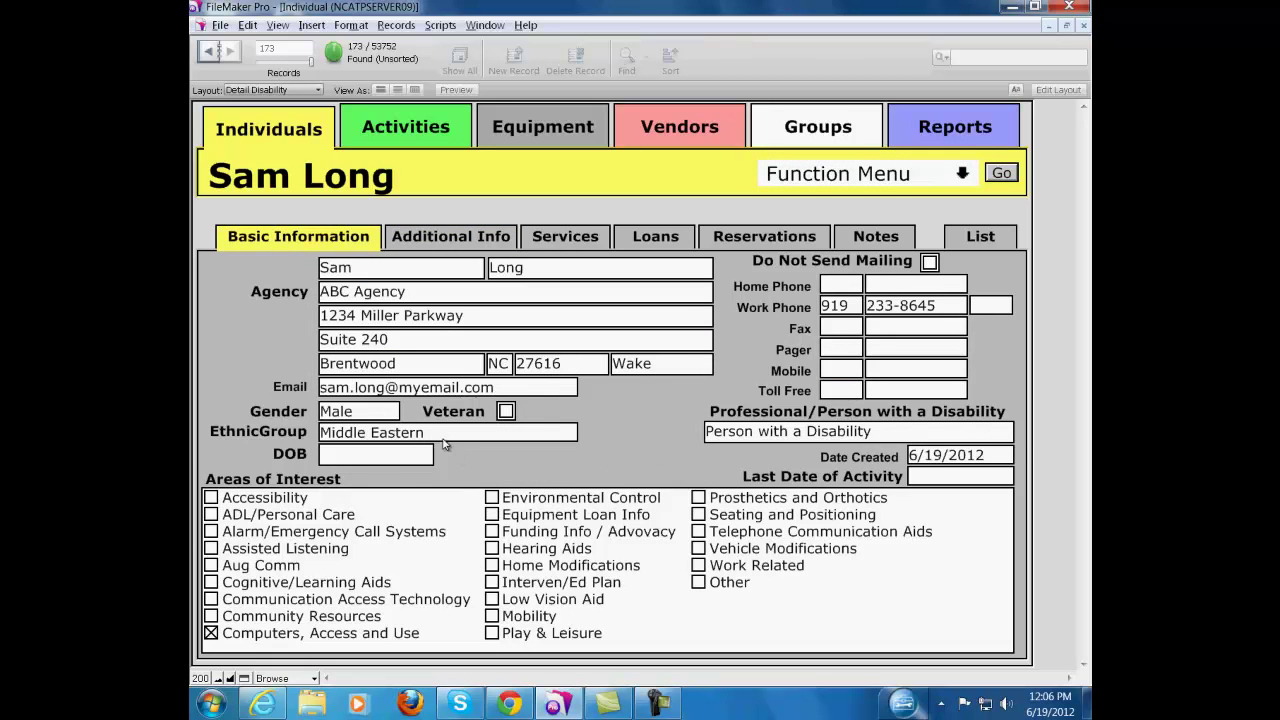
Select the DOB field, then switch to the List view of all individuals
click(390, 452)
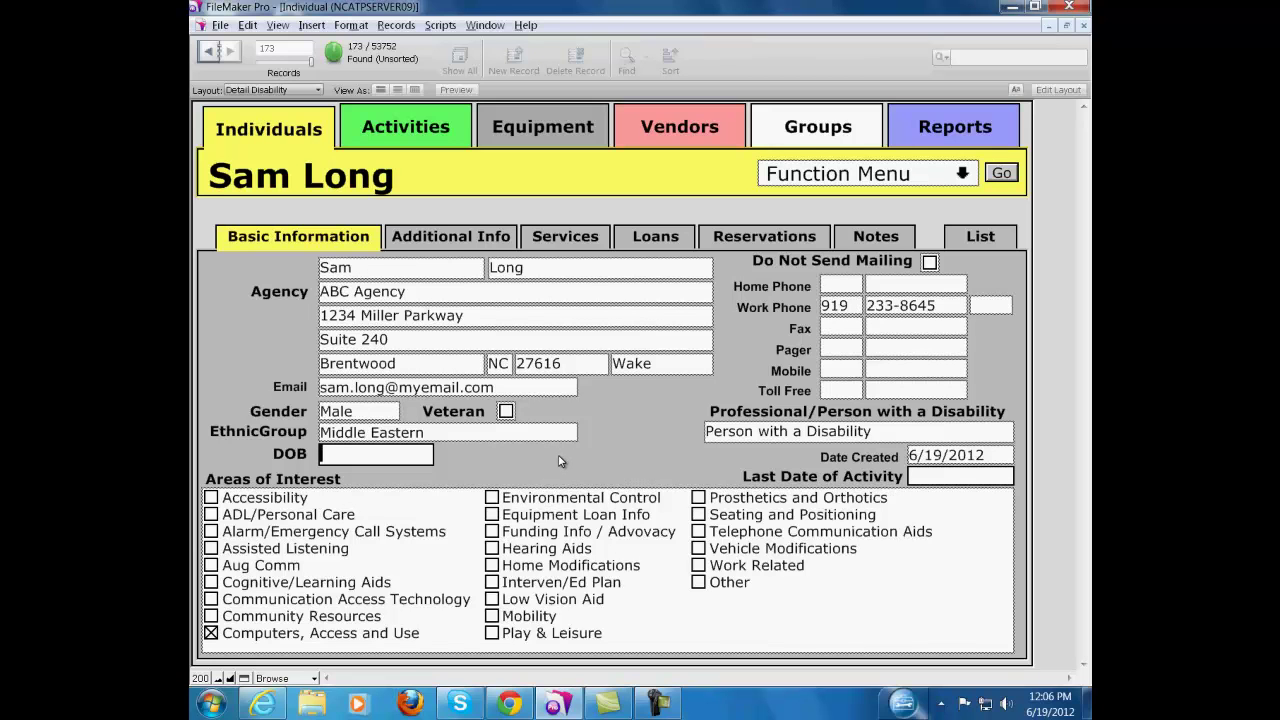
click(977, 240)
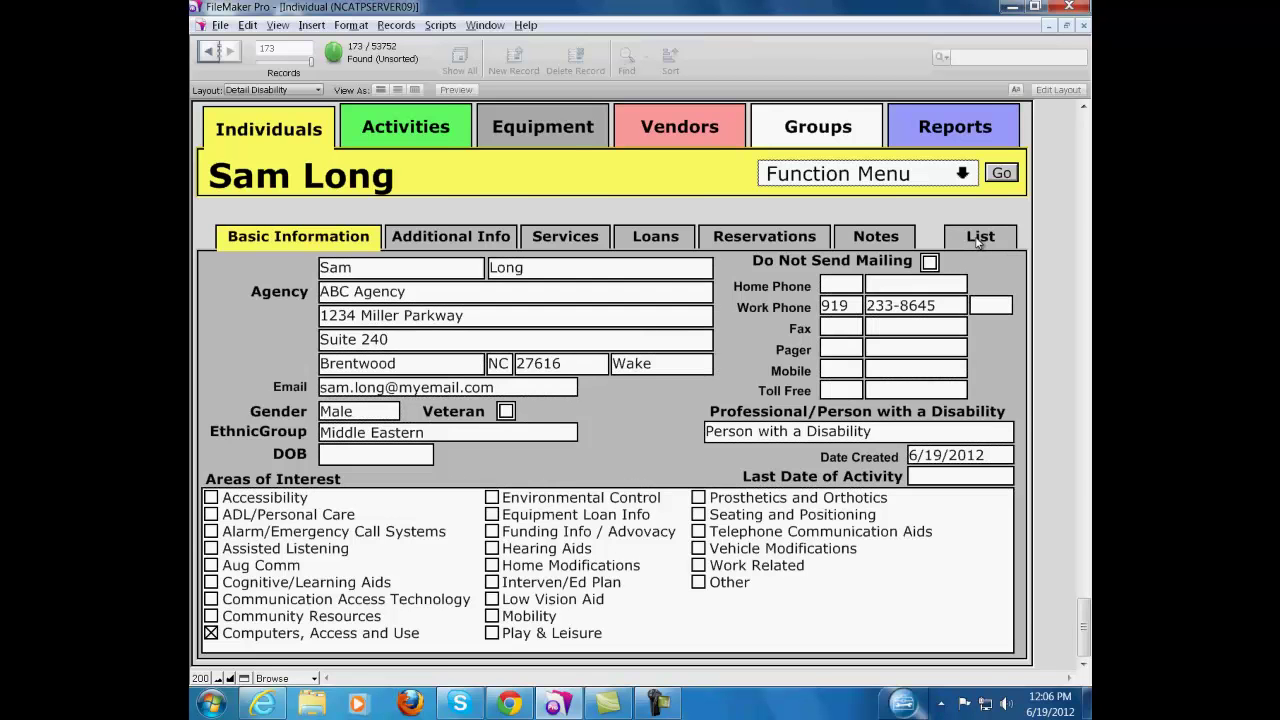